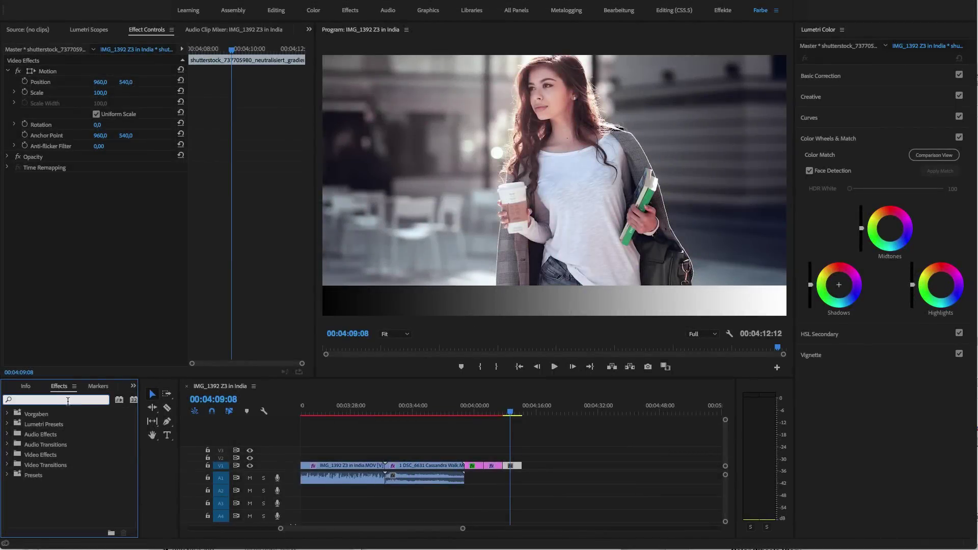
# Step: Find Warping Wheels with 'Warpin', apply it to the woman's clip and open its editor
pyautogui.write('Warpin')
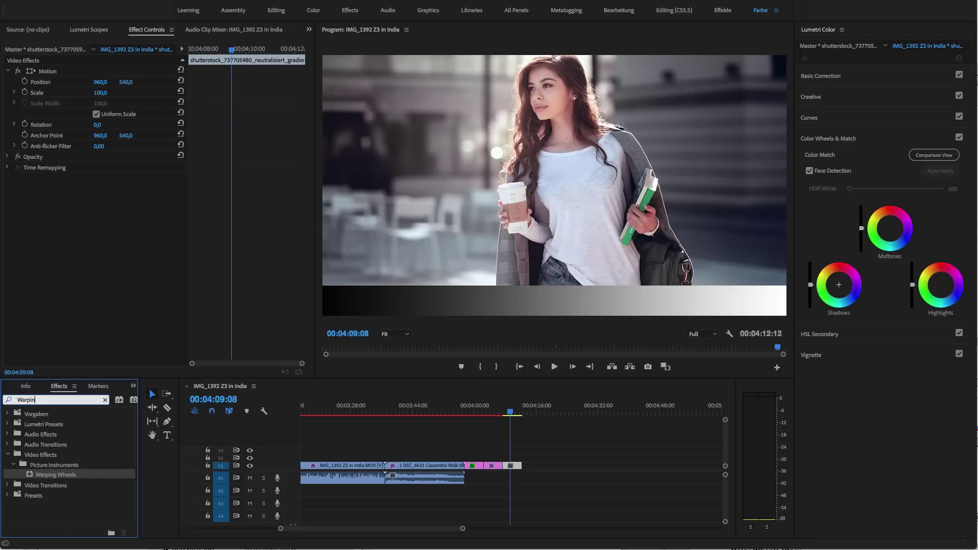
pyautogui.moveTo(55, 475); pyautogui.dragTo(507, 472)
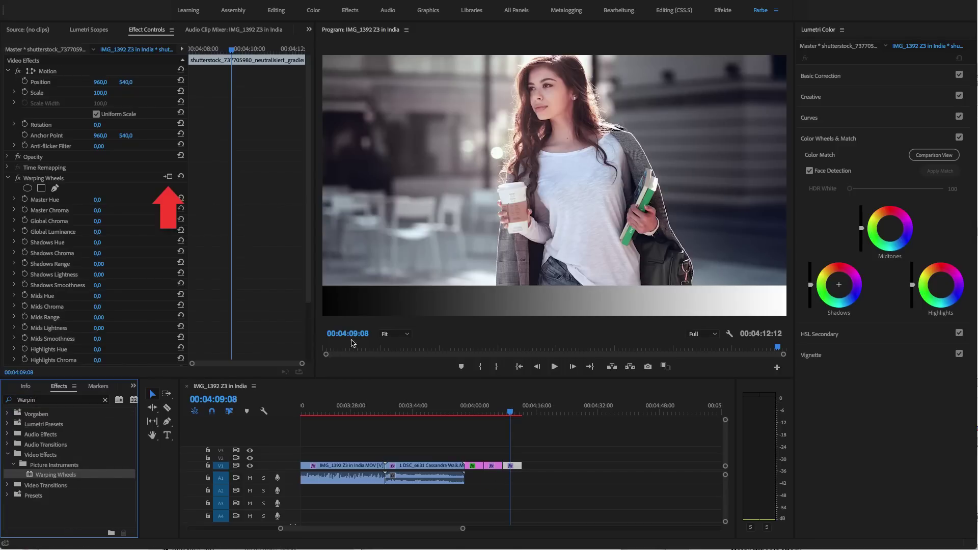
pyautogui.click(168, 176)
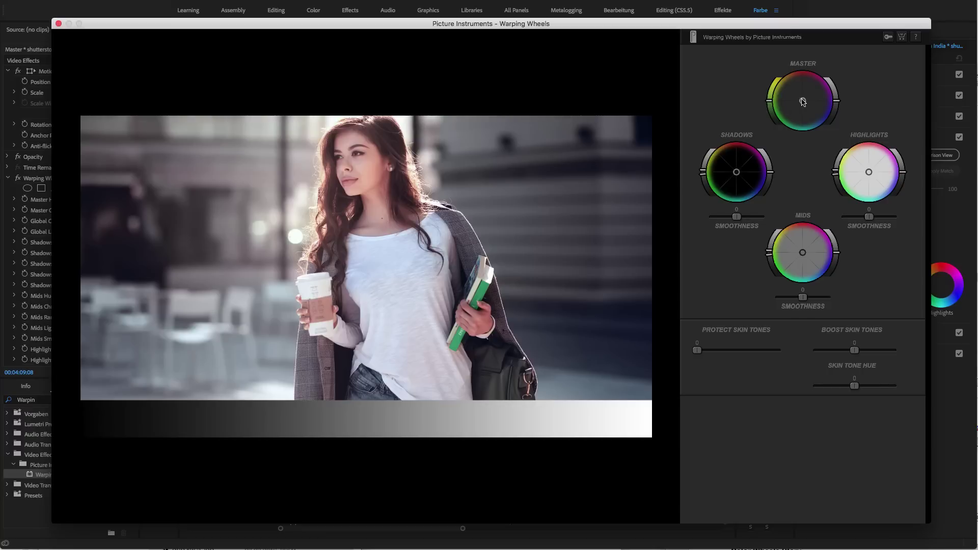
pyautogui.moveTo(802, 102)
pyautogui.mouseDown()
pyautogui.moveTo(796, 110)
pyautogui.moveTo(810, 105)
pyautogui.mouseUp()
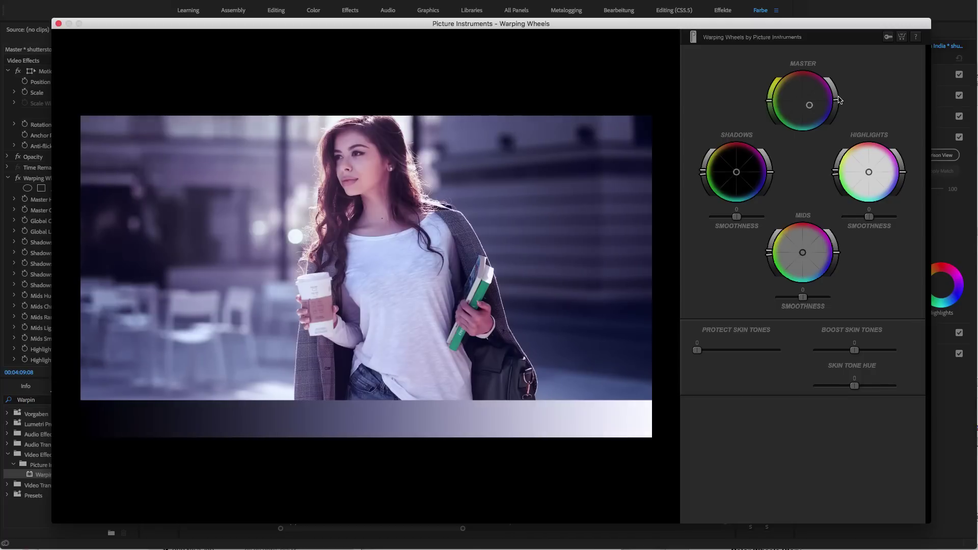
pyautogui.moveTo(838, 100); pyautogui.dragTo(838, 103)
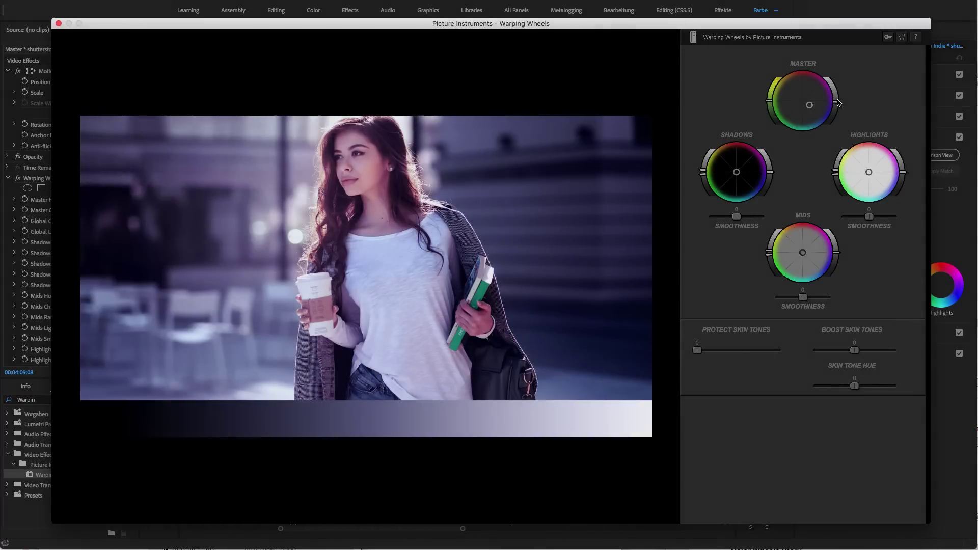
pyautogui.doubleClick(839, 105)
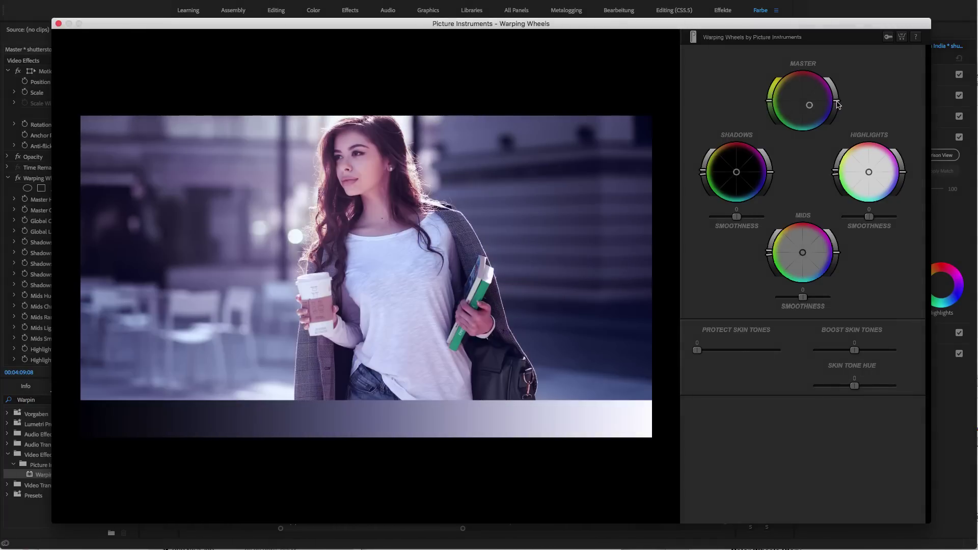
pyautogui.doubleClick(809, 105)
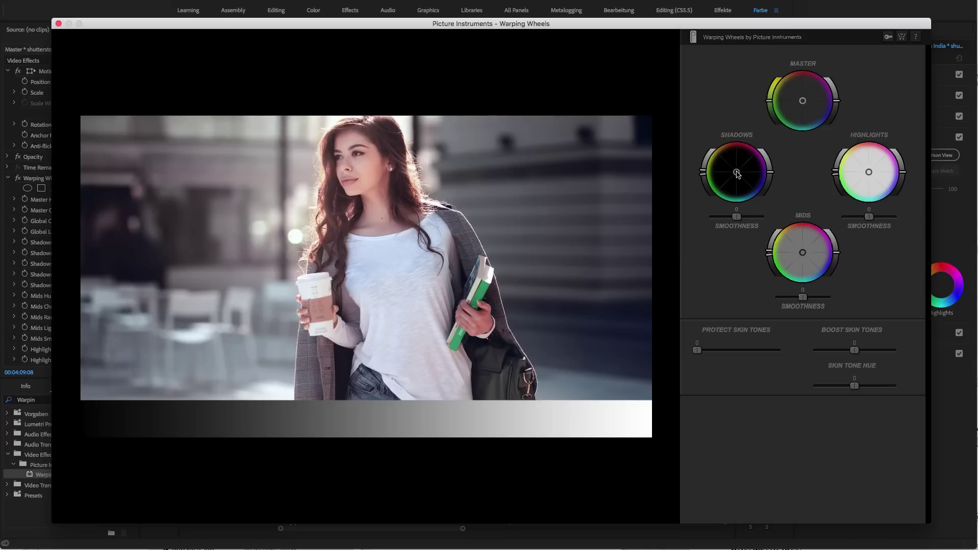
# Step: Tint shadows teal-blue, mids orange and highlights mint-green on the three wheels
pyautogui.moveTo(736, 174); pyautogui.dragTo(742, 187)
pyautogui.moveTo(802, 253); pyautogui.dragTo(790, 239)
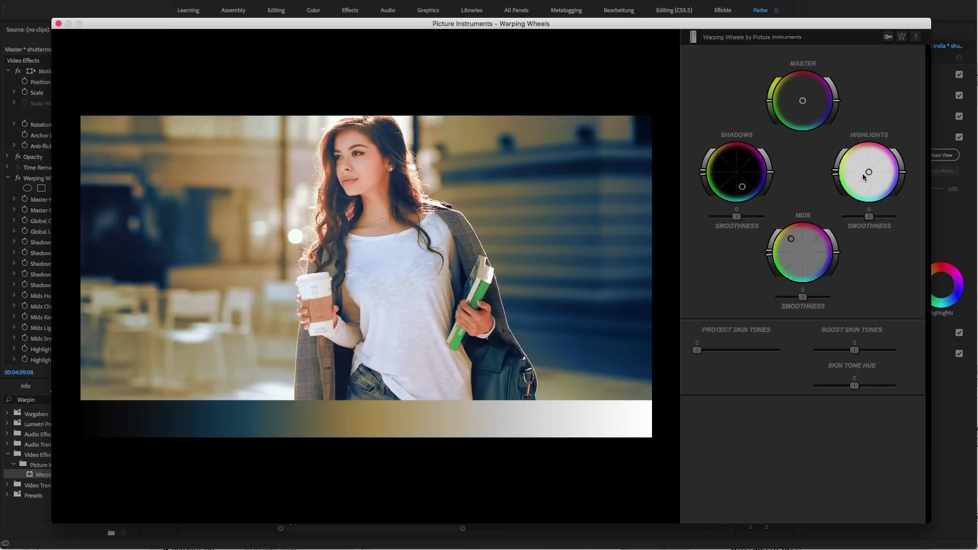
pyautogui.moveTo(868, 172); pyautogui.dragTo(861, 187)
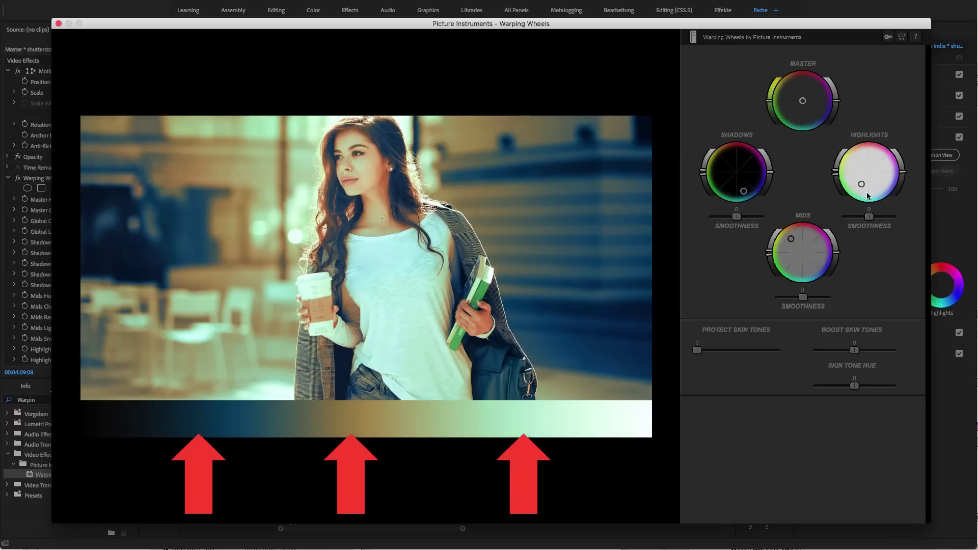
# Step: Push highlights greener, tweak shadow and highlight lightness, and set Mids and Highlights smoothness to -66 and -76
pyautogui.moveTo(861, 183); pyautogui.dragTo(858, 191)
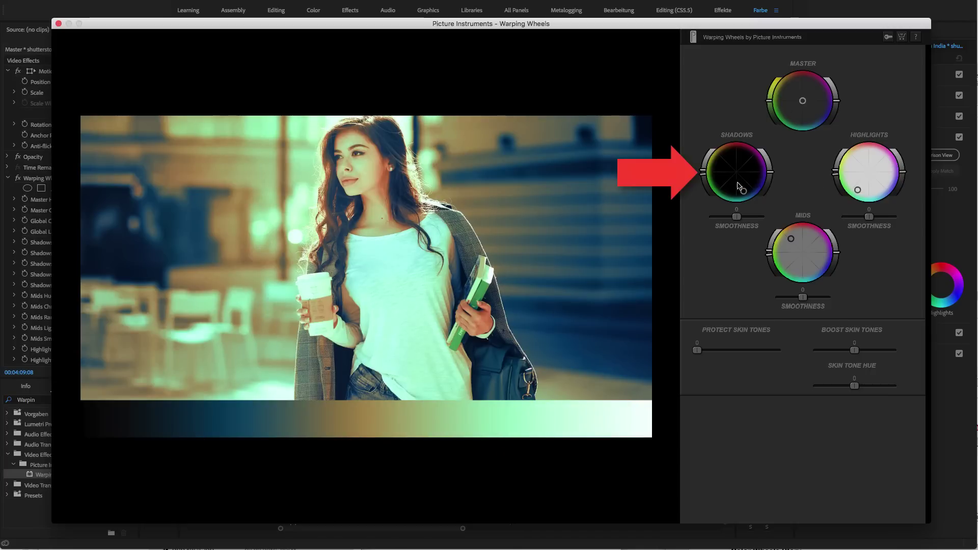
pyautogui.moveTo(702, 173)
pyautogui.mouseDown()
pyautogui.moveTo(709, 152)
pyautogui.moveTo(705, 193)
pyautogui.moveTo(708, 147)
pyautogui.moveTo(702, 173)
pyautogui.mouseUp()
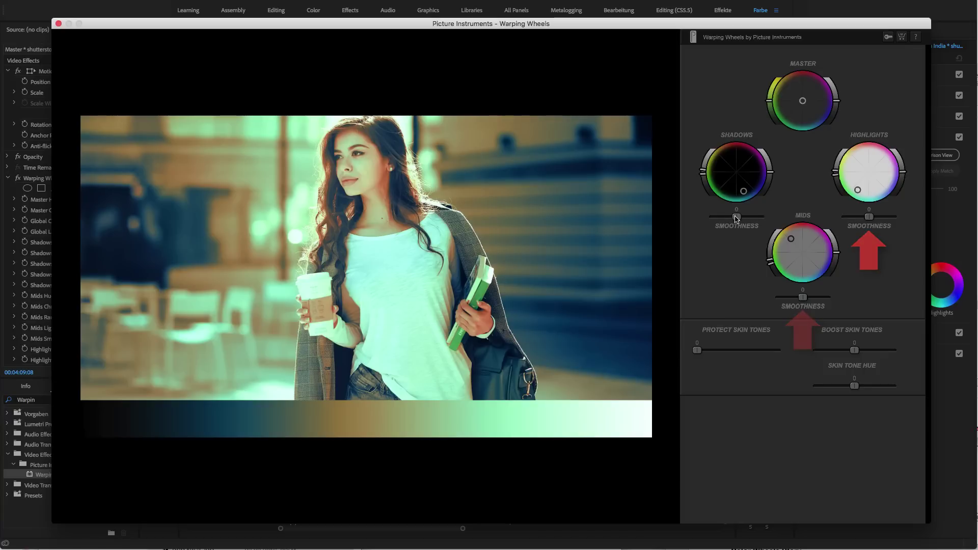
pyautogui.moveTo(736, 219)
pyautogui.mouseDown()
pyautogui.moveTo(772, 219)
pyautogui.moveTo(715, 222)
pyautogui.moveTo(735, 220)
pyautogui.mouseUp()
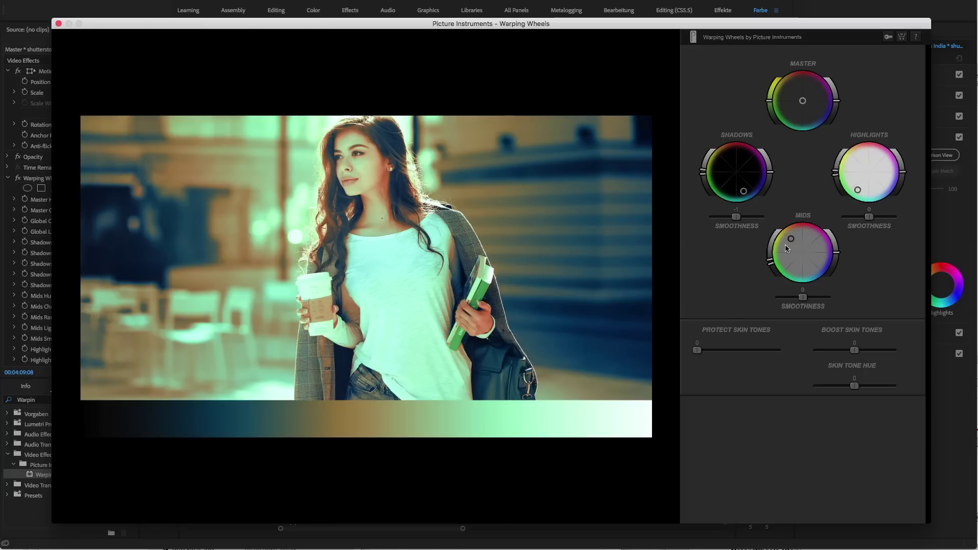
pyautogui.moveTo(803, 298); pyautogui.dragTo(784, 299)
pyautogui.moveTo(869, 217); pyautogui.dragTo(846, 221)
pyautogui.moveTo(836, 173); pyautogui.dragTo(837, 159)
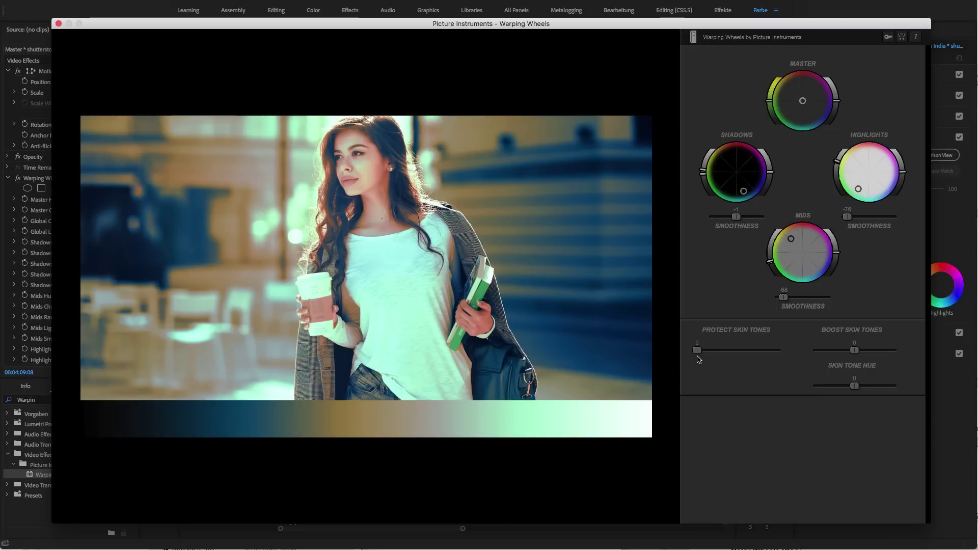
# Step: Protect the woman's skin at 54, boost it to 28 and set Skin Tone Hue to 24
pyautogui.moveTo(698, 354); pyautogui.dragTo(743, 355)
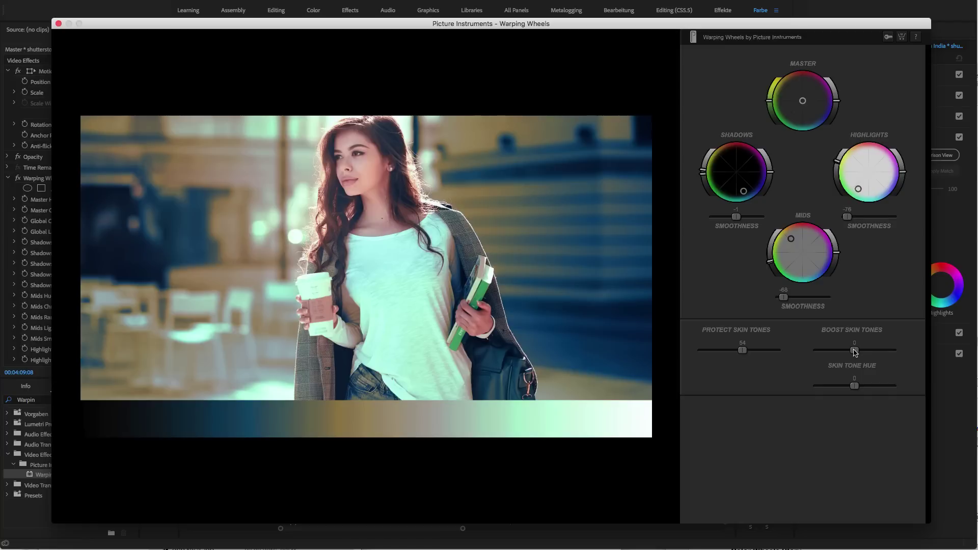
pyautogui.moveTo(854, 353); pyautogui.dragTo(866, 352)
pyautogui.moveTo(854, 387); pyautogui.dragTo(864, 389)
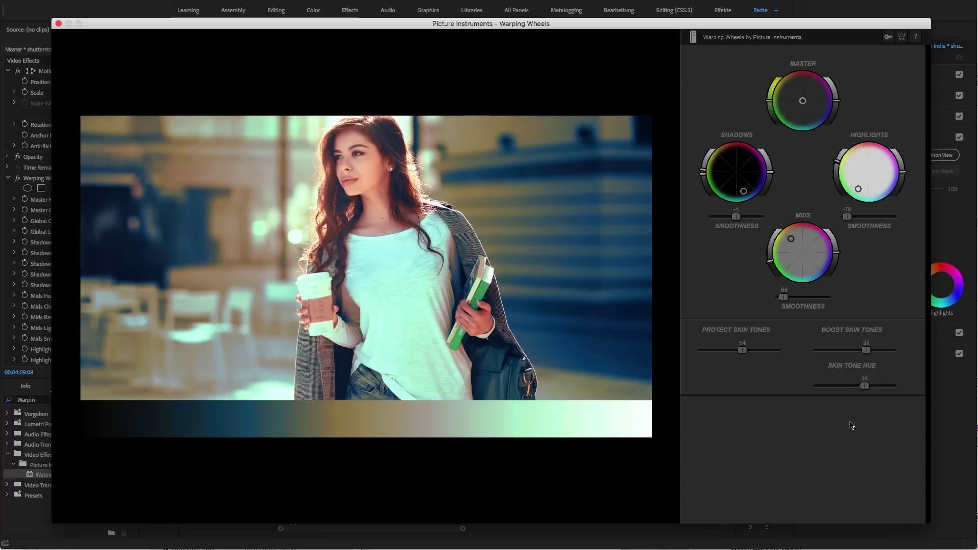
# Step: Delete the graded Warping Wheels, apply a new default instance to the clip and open its editor
pyautogui.click(59, 24)
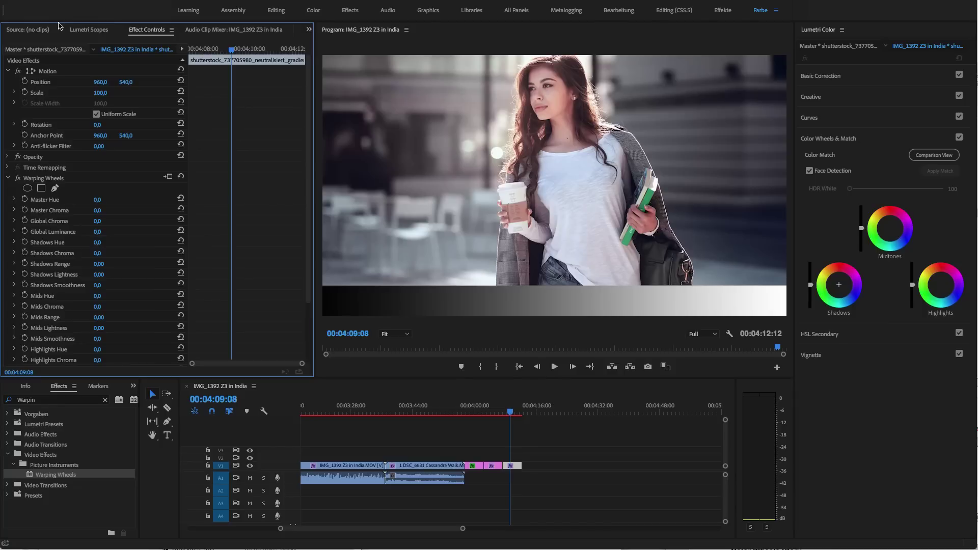
pyautogui.click(53, 179)
pyautogui.press('Delete')
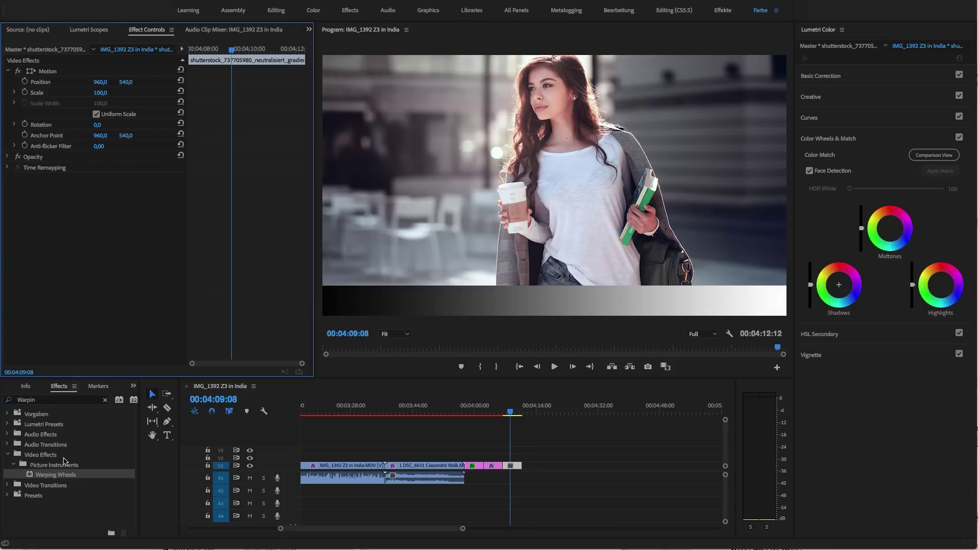
pyautogui.moveTo(57, 474); pyautogui.dragTo(514, 464)
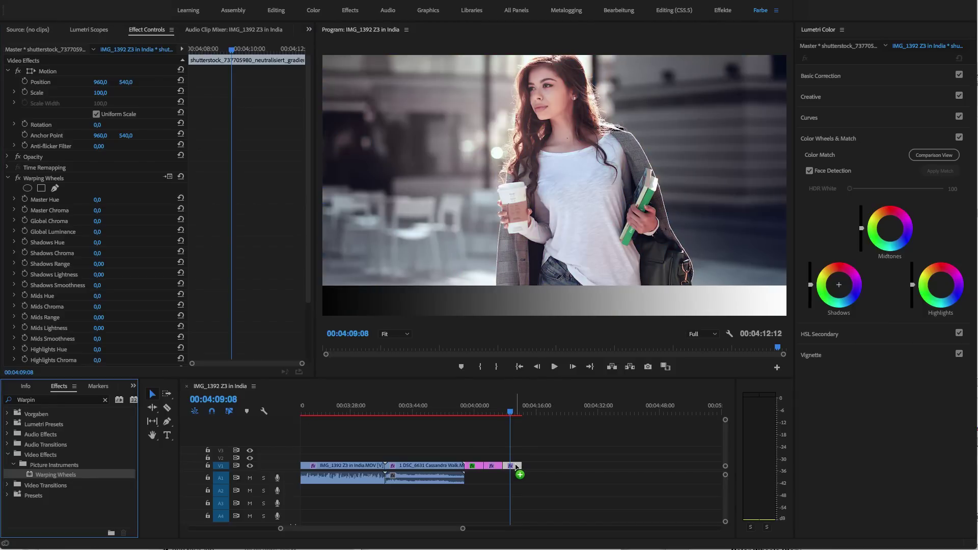
pyautogui.click(169, 177)
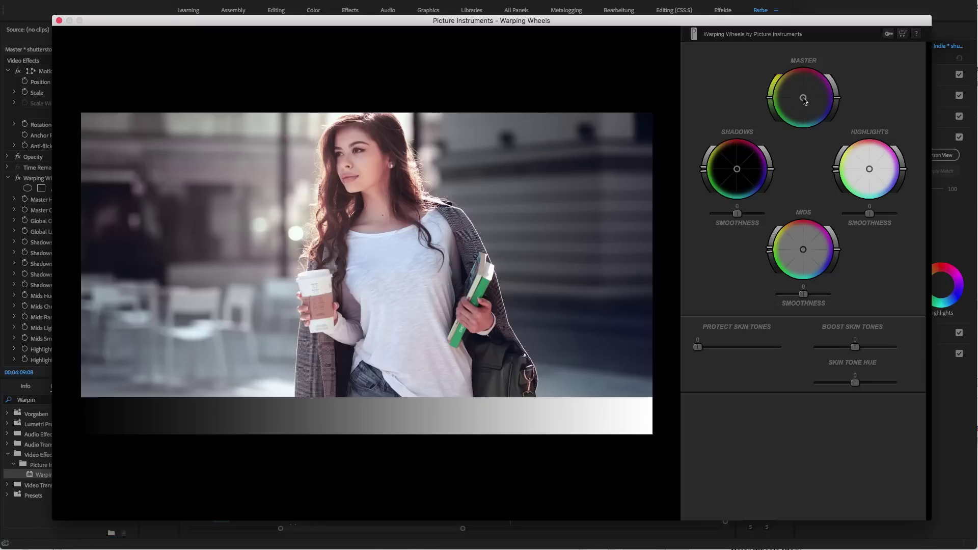
# Step: Shift the Master wheel toward cyan-blue and raise the master brightness slightly
pyautogui.moveTo(803, 98); pyautogui.dragTo(810, 120)
pyautogui.moveTo(838, 99); pyautogui.dragTo(840, 100)
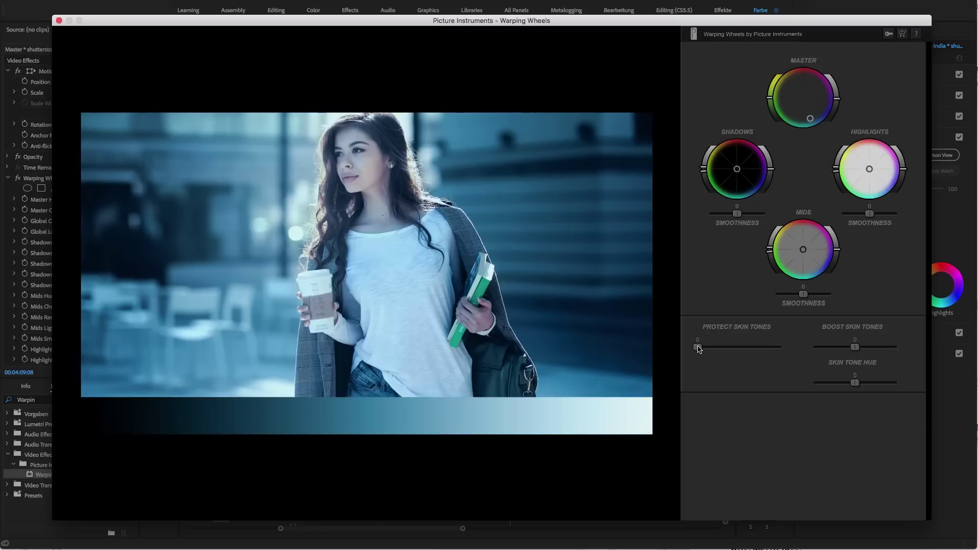
# Step: Set Protect Skin Tones to 48 and Boost Skin Tones to 18
pyautogui.moveTo(701, 348); pyautogui.dragTo(738, 351)
pyautogui.moveTo(855, 351); pyautogui.dragTo(865, 350)
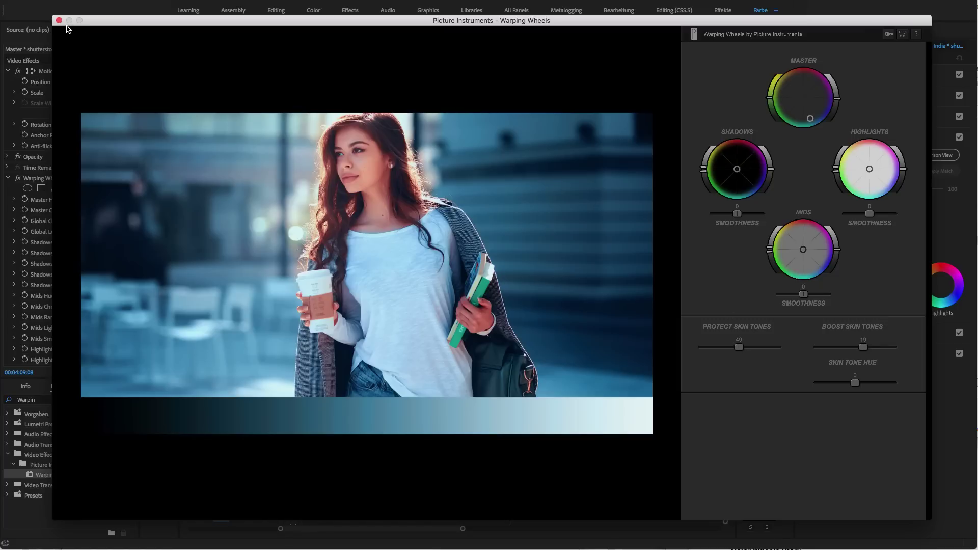
# Step: Close the plugin window and switch off the Warping Wheels effect
pyautogui.click(59, 21)
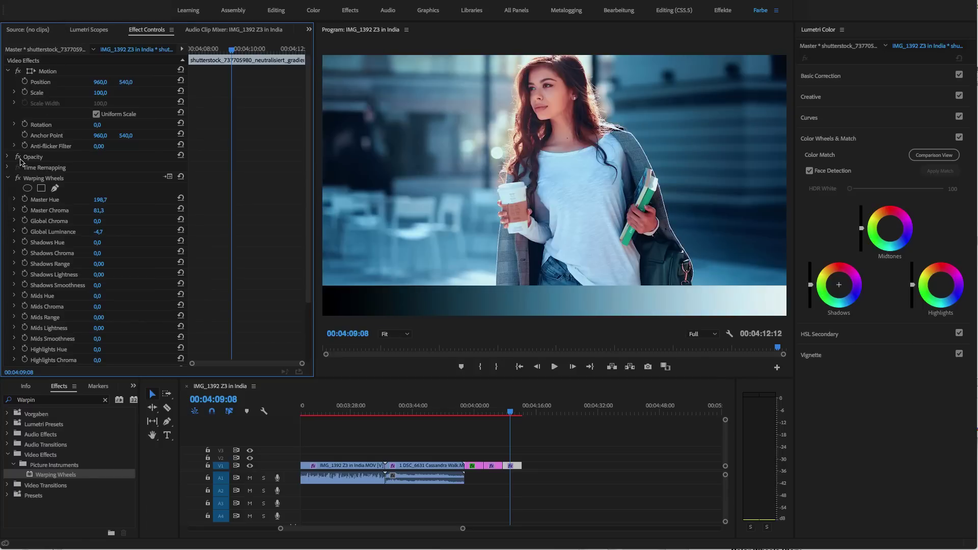
pyautogui.click(8, 178)
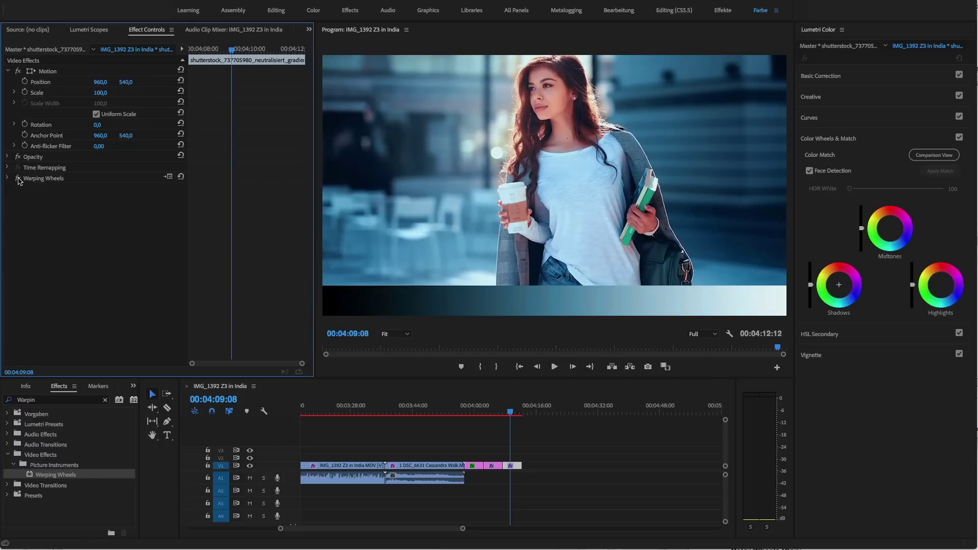
pyautogui.click(18, 178)
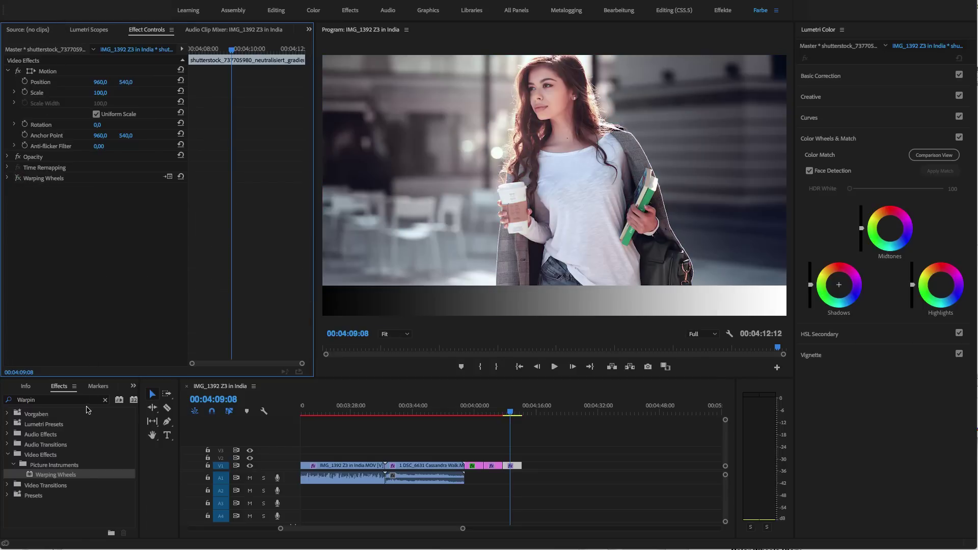
# Step: Search Effects for 'Color Cone' and apply it to the V1 clip
pyautogui.click(73, 400)
pyautogui.moveTo(72, 400); pyautogui.dragTo(2, 399)
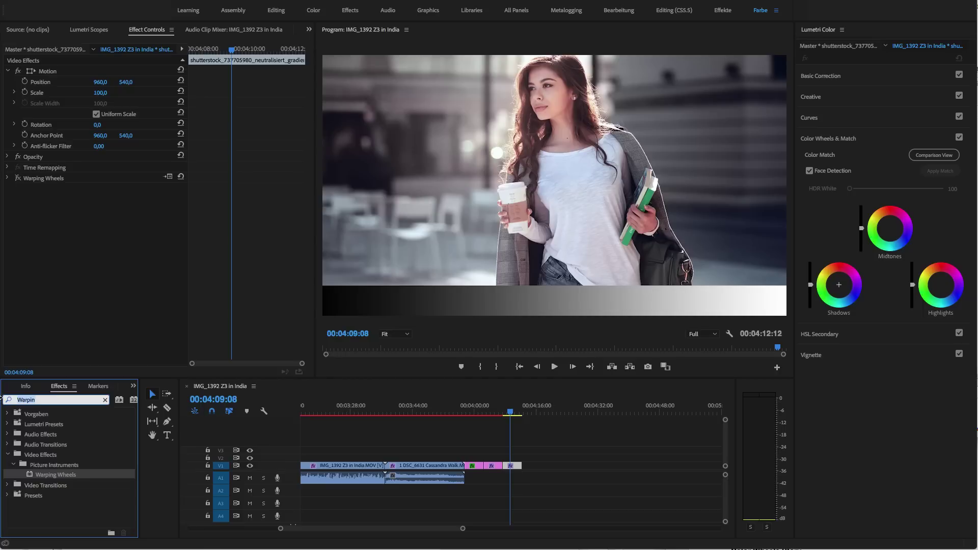
pyautogui.write('Color Co')
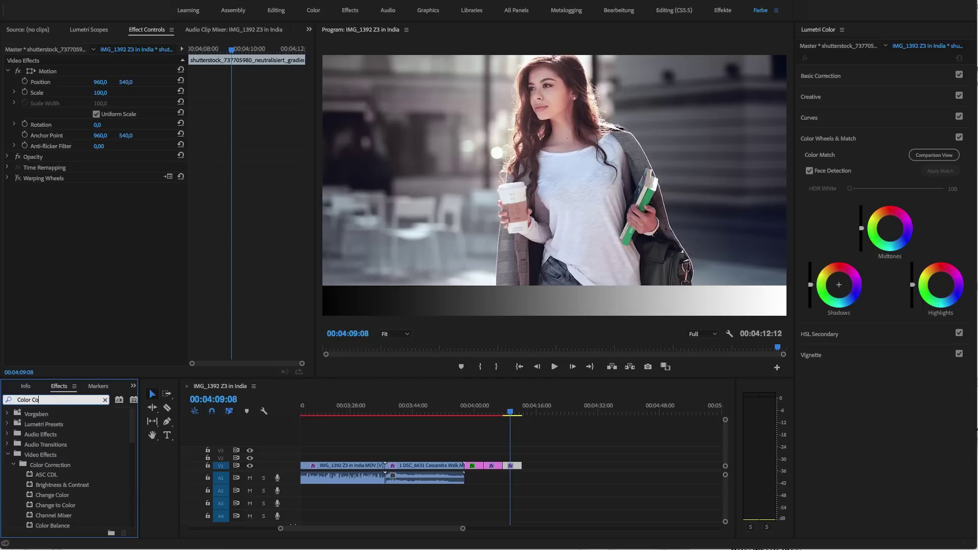
pyautogui.write('ne')
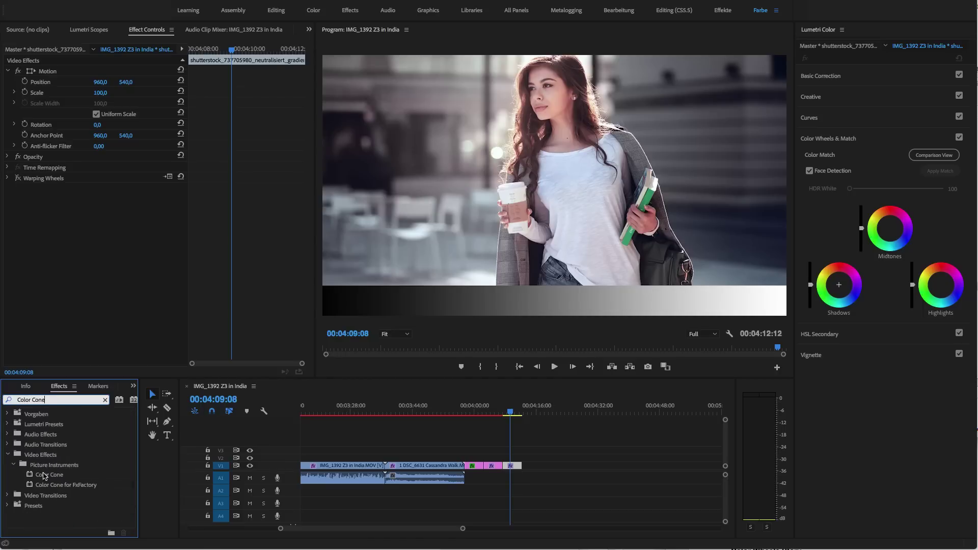
pyautogui.moveTo(46, 478); pyautogui.dragTo(518, 465)
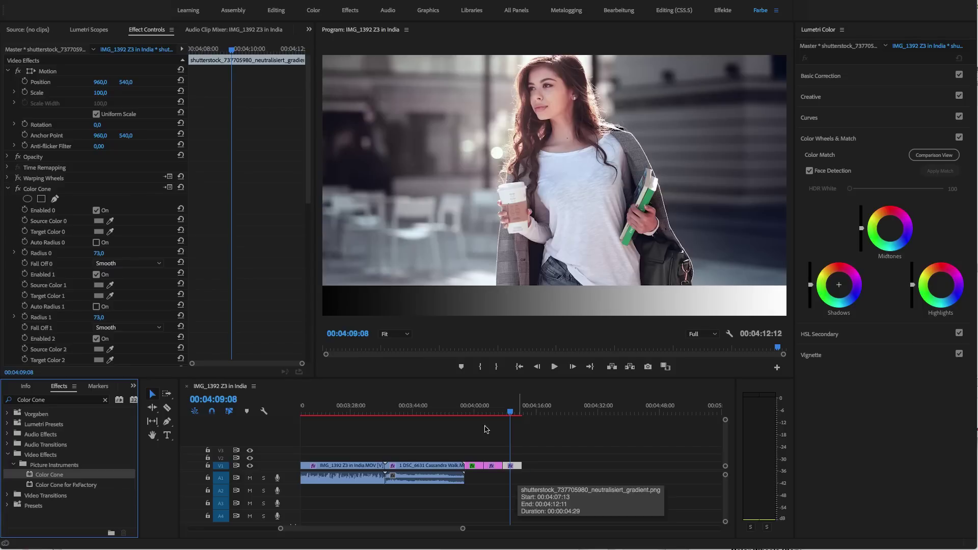
# Step: In Color Cone, sample the grey background as source and raise the target chroma toward gold
pyautogui.click(169, 188)
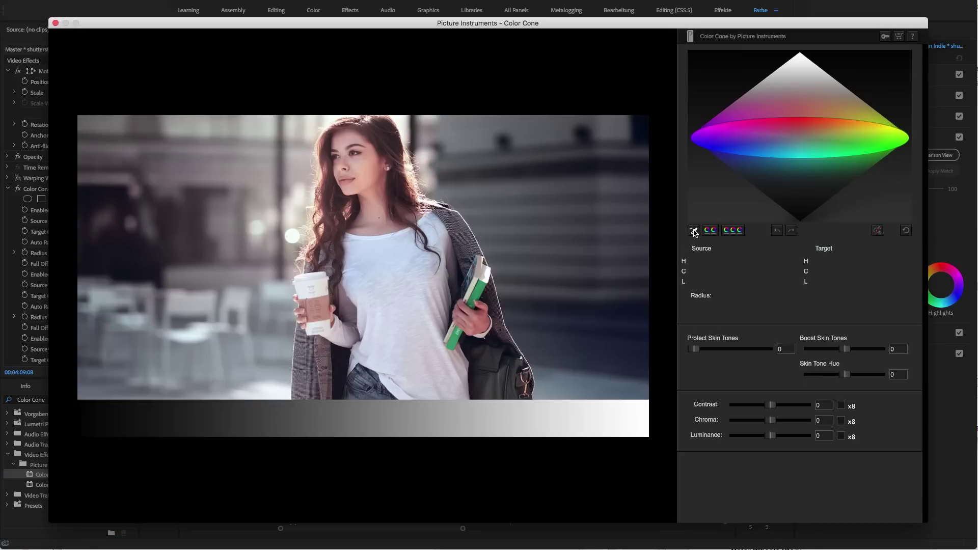
pyautogui.click(582, 351)
pyautogui.moveTo(825, 271)
pyautogui.mouseDown()
pyautogui.moveTo(869, 260)
pyautogui.moveTo(826, 281)
pyautogui.mouseUp()
pyautogui.click(693, 230)
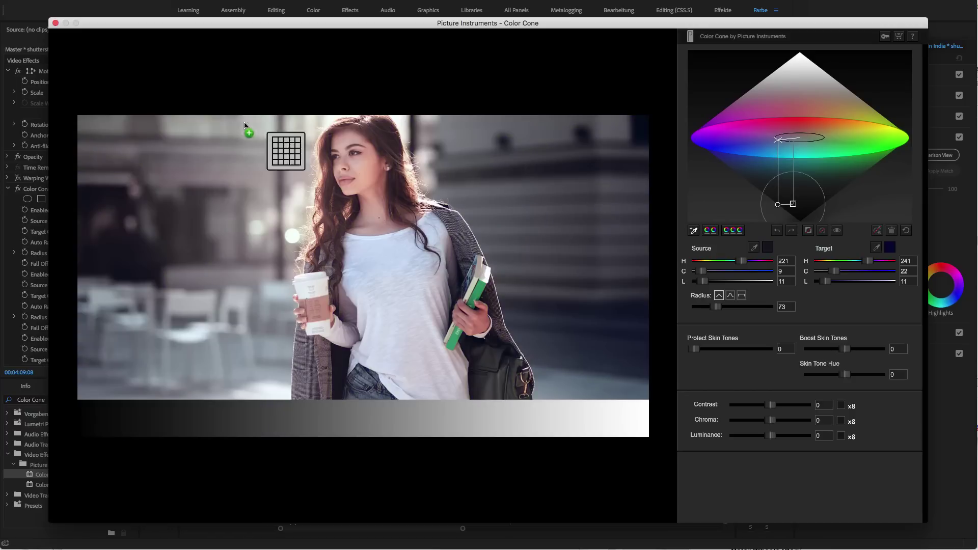
pyautogui.click(189, 128)
pyautogui.moveTo(820, 272)
pyautogui.mouseDown()
pyautogui.moveTo(848, 274)
pyautogui.moveTo(821, 263)
pyautogui.mouseUp()
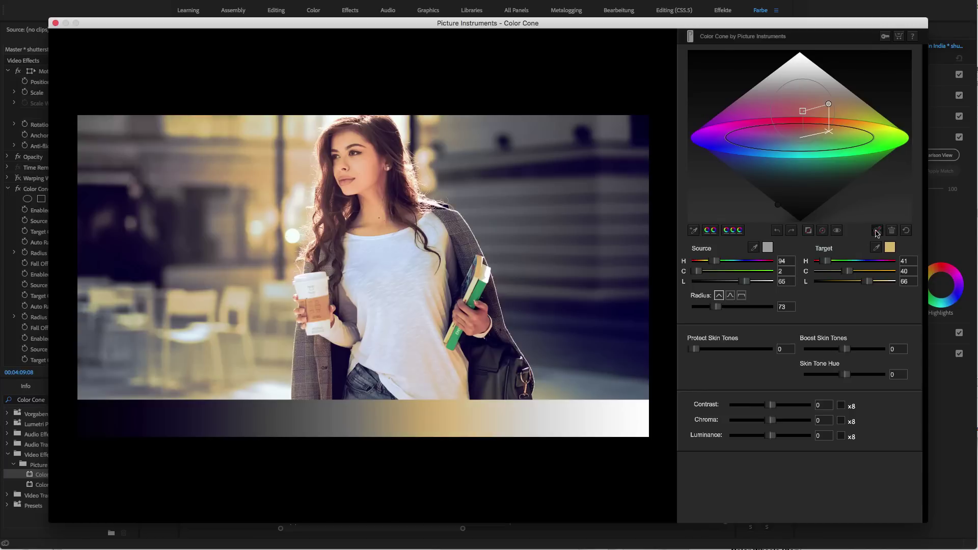
# Step: Enable auto radius, darken the target slightly and set Protect Skin Tones to 43.9
pyautogui.click(876, 230)
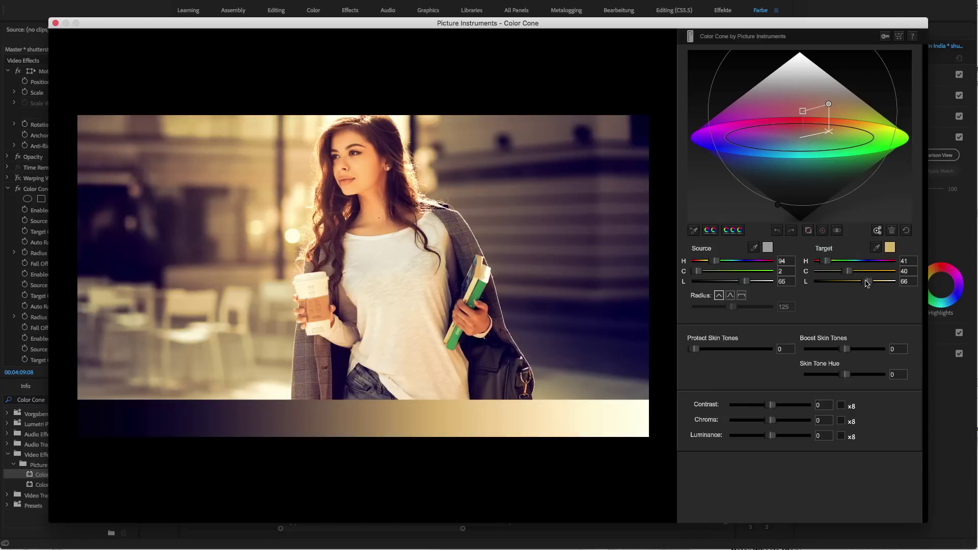
pyautogui.moveTo(866, 283); pyautogui.dragTo(860, 282)
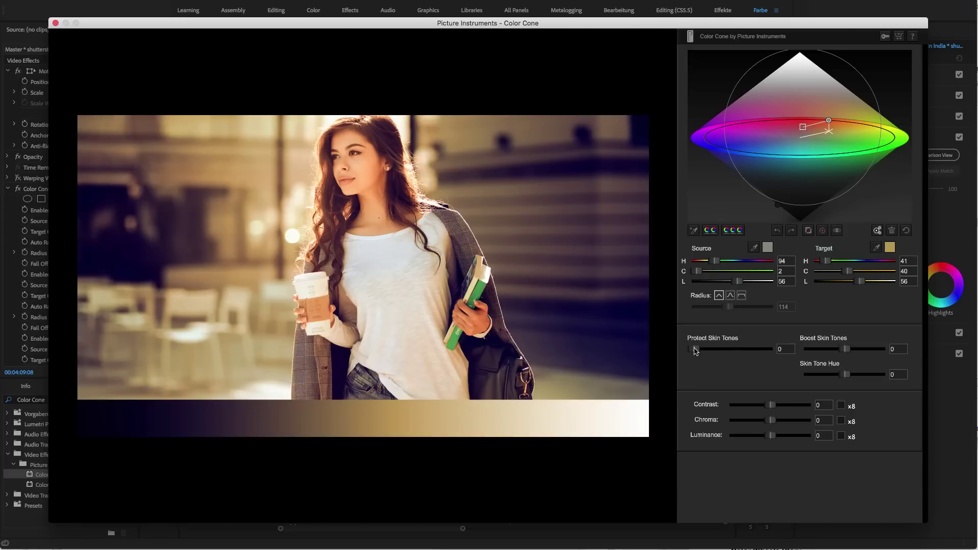
pyautogui.moveTo(695, 350); pyautogui.dragTo(729, 350)
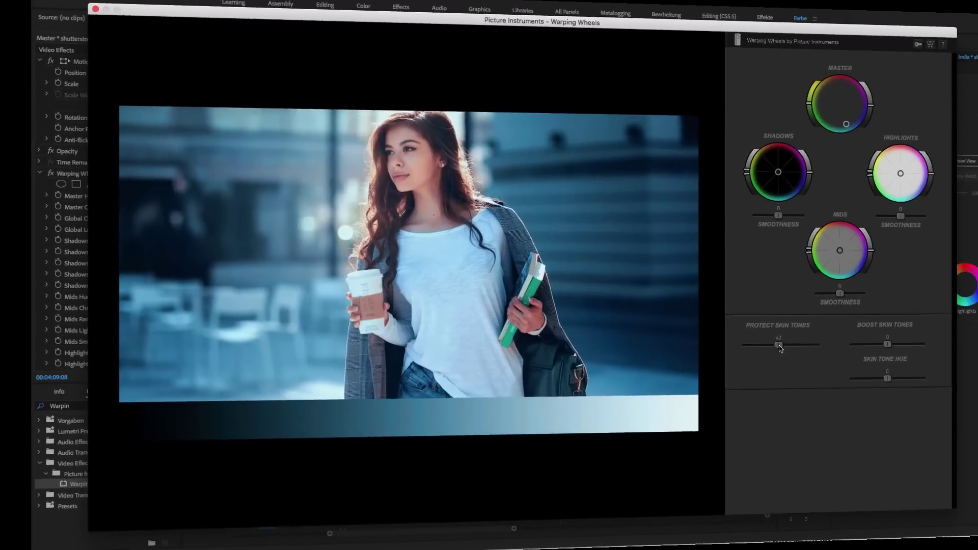
# Step: Nudge Protect Skin Tones to 48 and set Boost Skin Tones to 10
pyautogui.moveTo(779, 348); pyautogui.dragTo(781, 348)
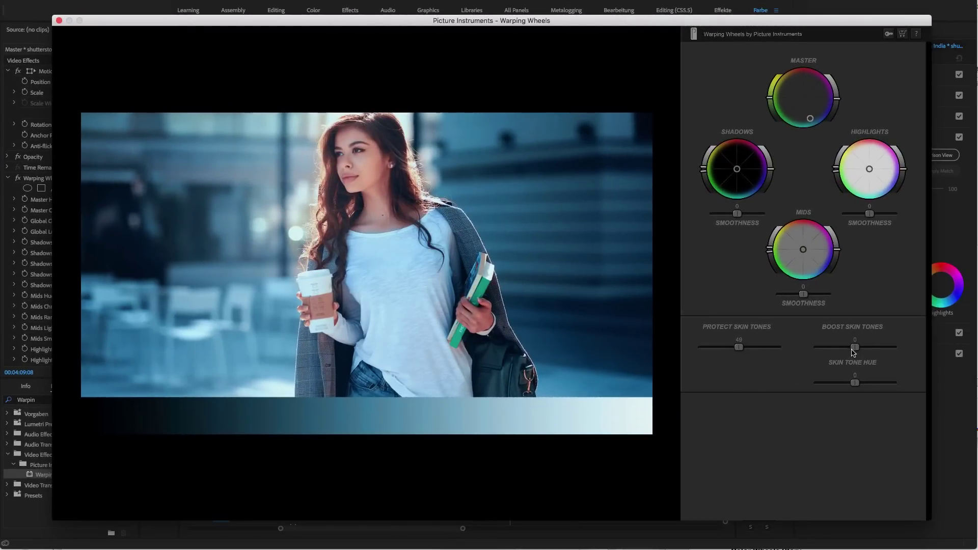
pyautogui.moveTo(853, 353); pyautogui.dragTo(865, 350)
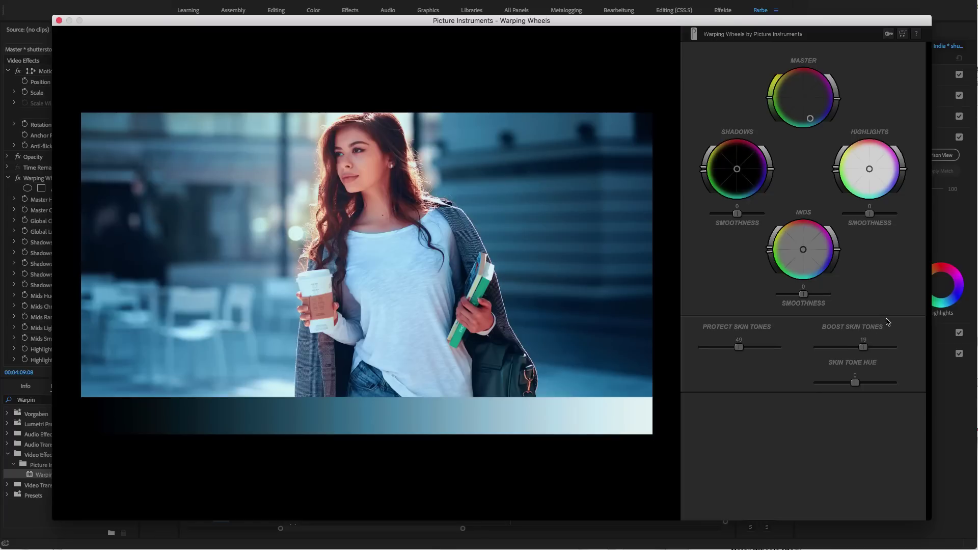